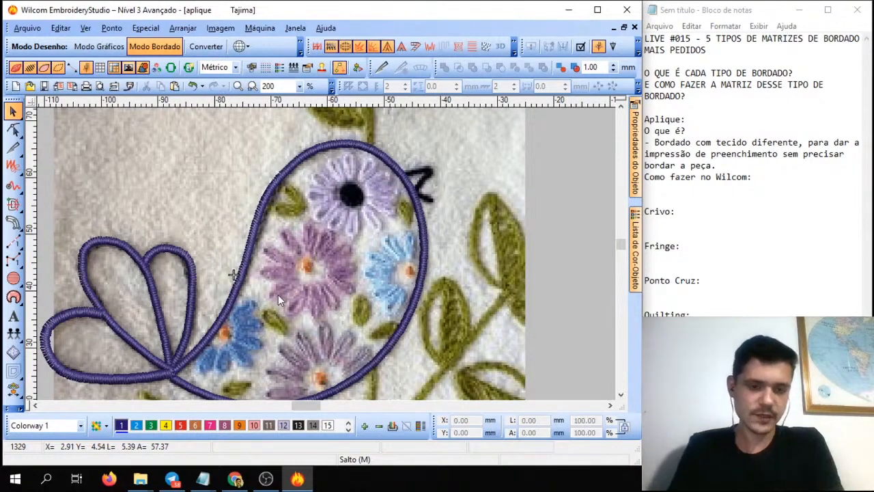
# Step: Examine the bird's satin-stitch outlines against the reference photo, from the tail to the head
pyautogui.scroll(-1, 279, 296)
pyautogui.scroll(1, 321, 267)
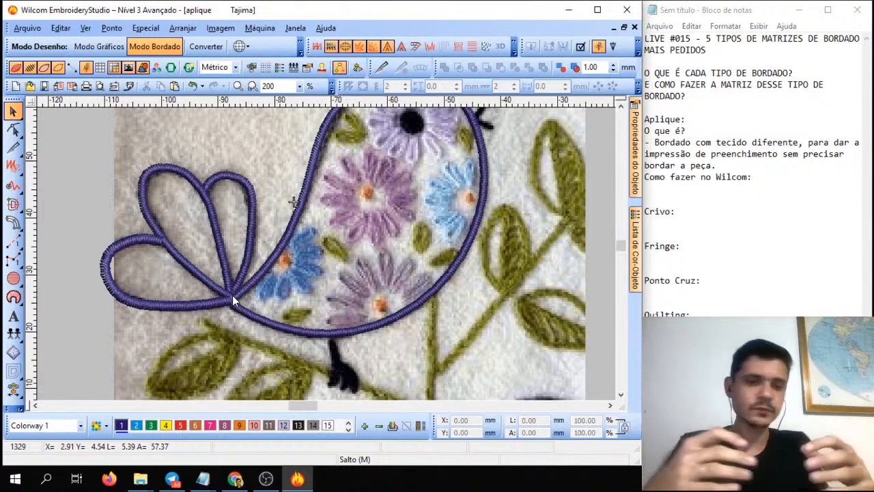
pyautogui.scroll(-1, 330, 289)
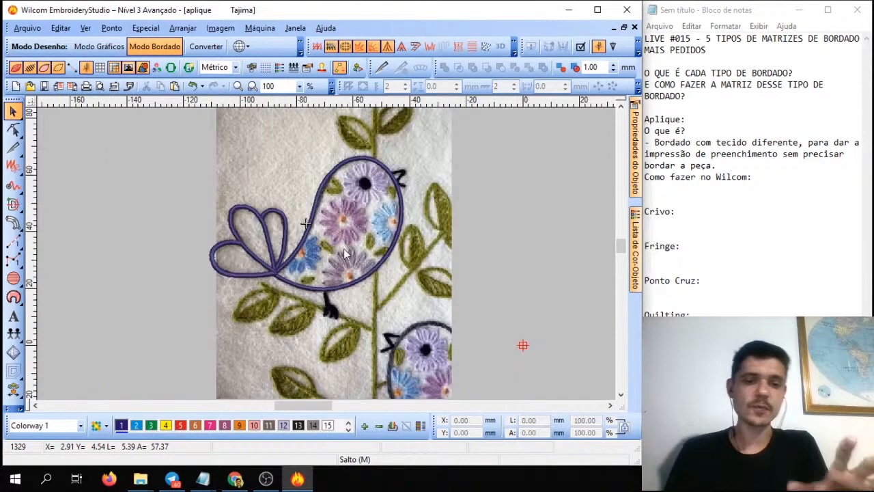
pyautogui.scroll(1, 347, 248)
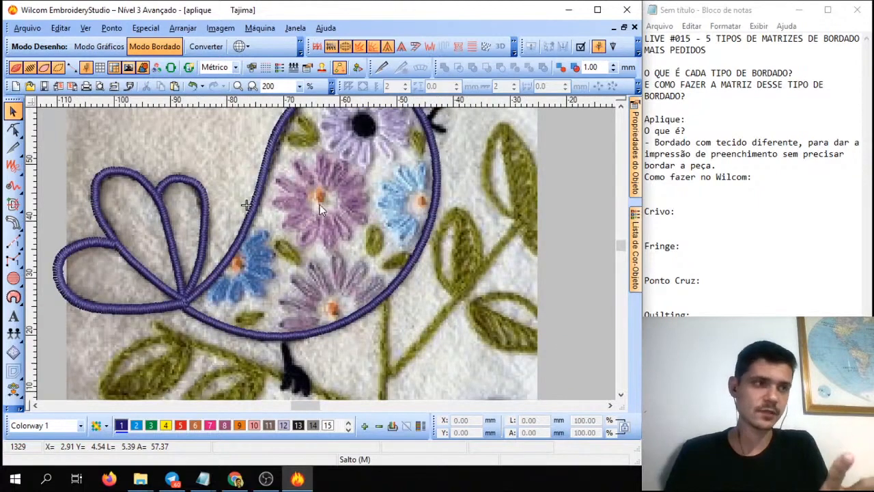
pyautogui.scroll(-1, 329, 202)
pyautogui.scroll(1, 326, 254)
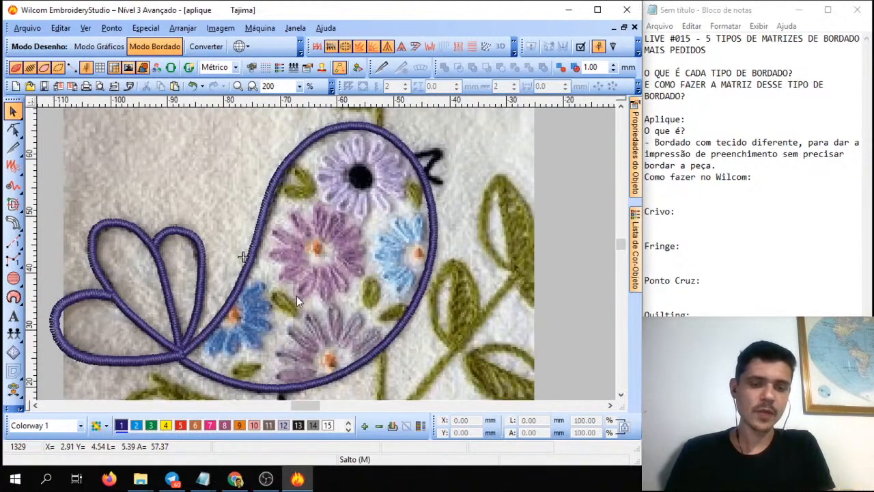
pyautogui.scroll(1, 326, 254)
pyautogui.scroll(-2, 327, 253)
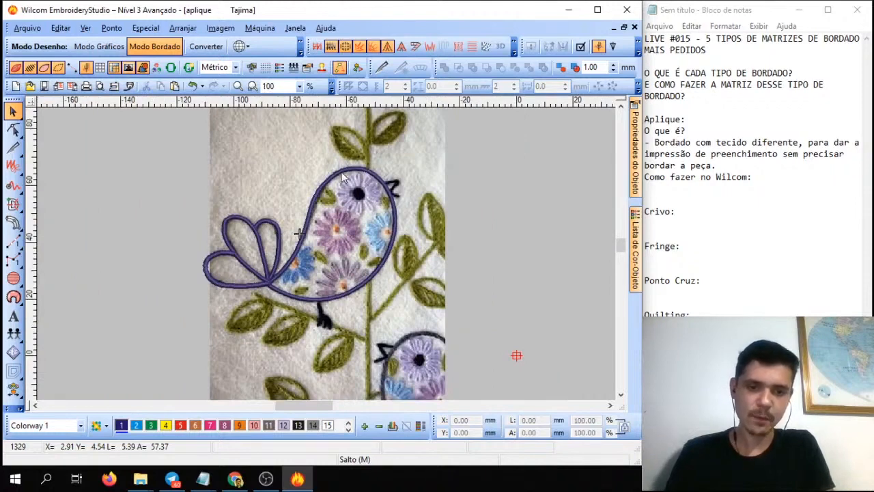
# Step: Recolour the bird's body outline with red, colour 5, keeping the tail outlines as they are
pyautogui.click(14, 244)
pyautogui.scroll(1, 358, 158)
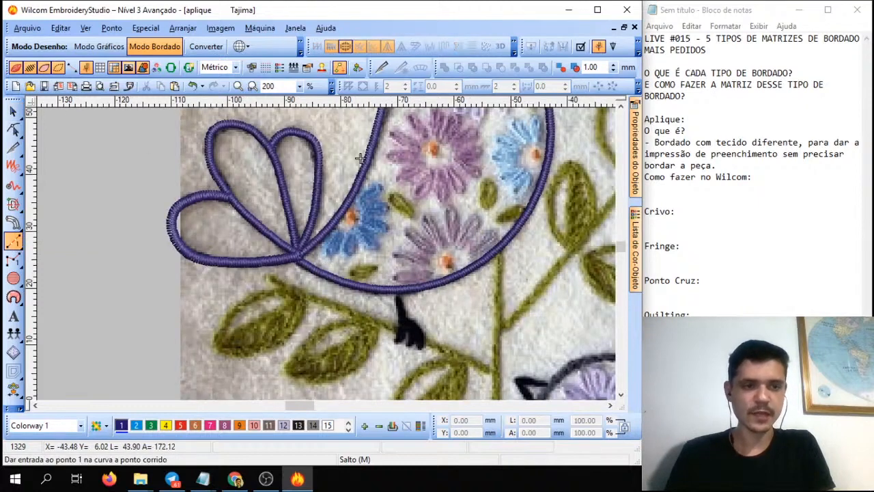
pyautogui.click(13, 112)
pyautogui.click(461, 277)
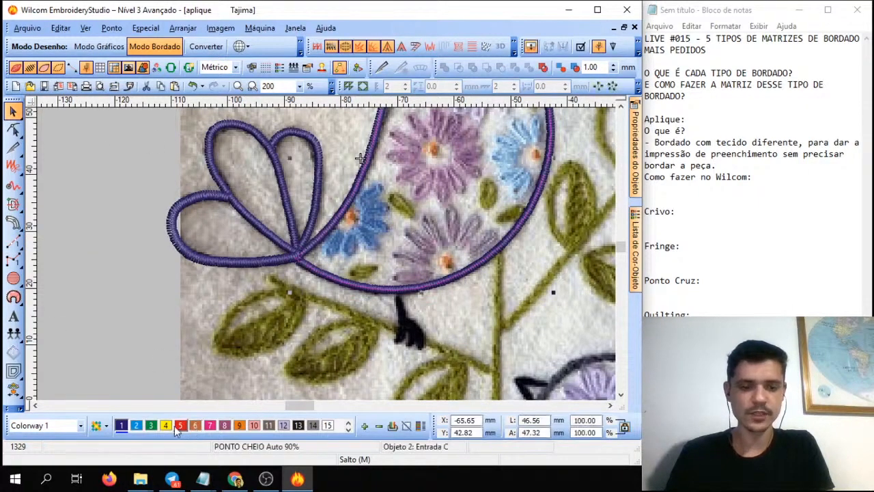
pyautogui.click(116, 324)
pyautogui.scroll(-1, 475, 228)
pyautogui.scroll(1, 326, 241)
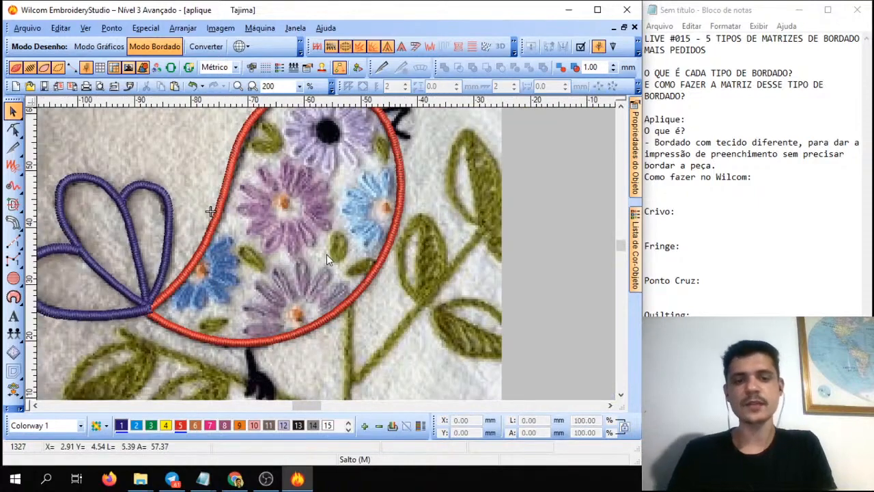
# Step: Duplicate the red satin outline of the bird's body in place and show the copy in the colour-object list
pyautogui.click(386, 269)
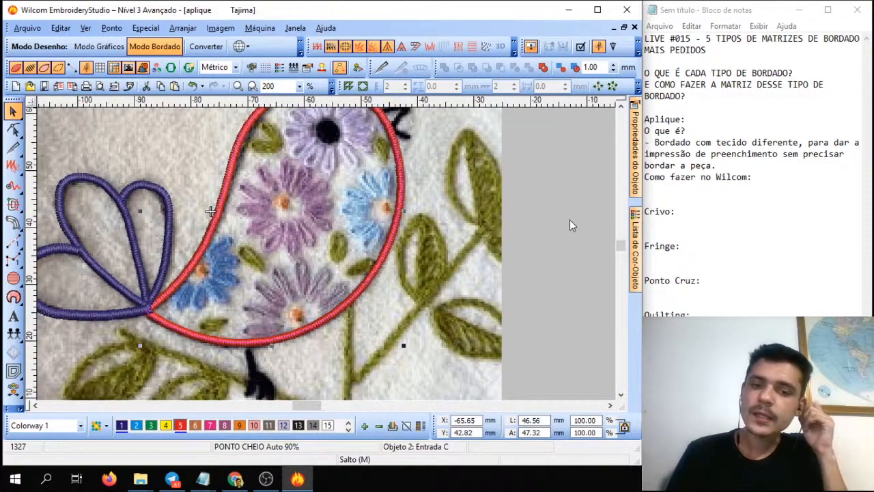
pyautogui.click(556, 217)
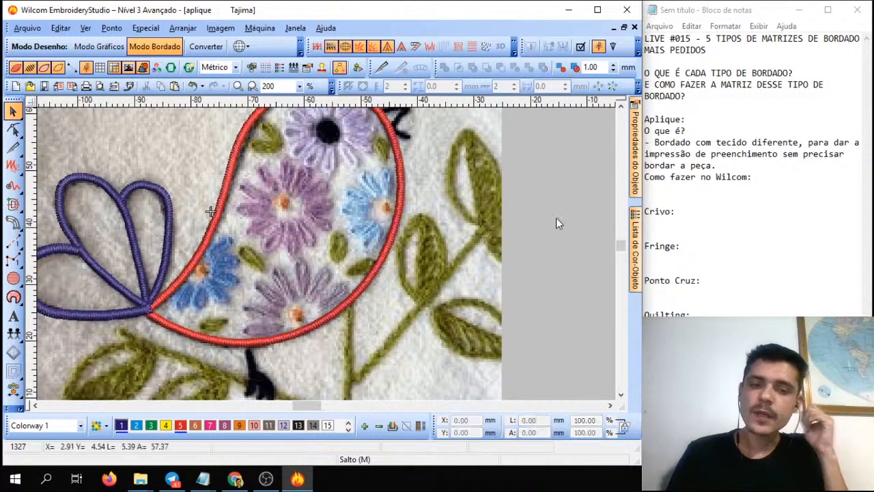
pyautogui.click(394, 225)
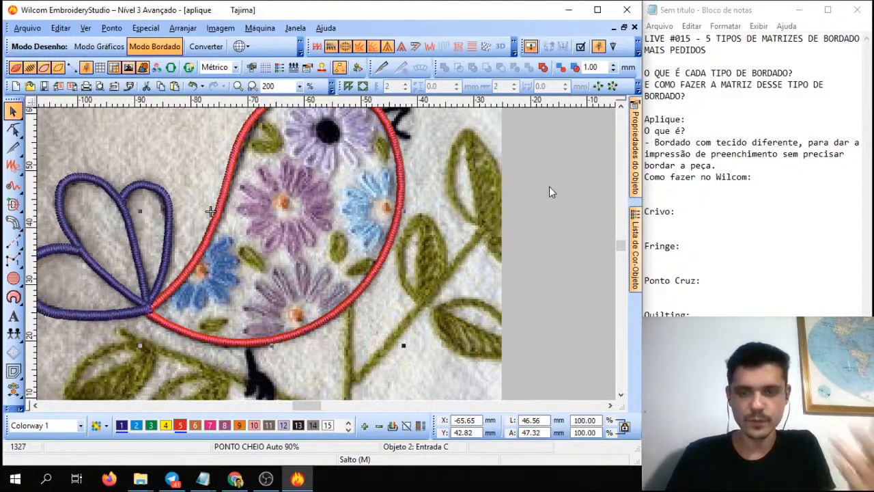
pyautogui.click(533, 188)
pyautogui.click(396, 221)
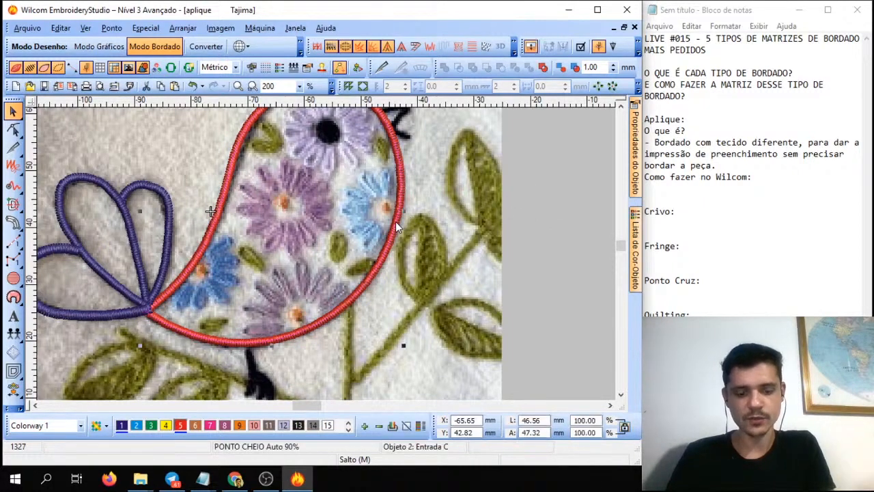
pyautogui.click(636, 231)
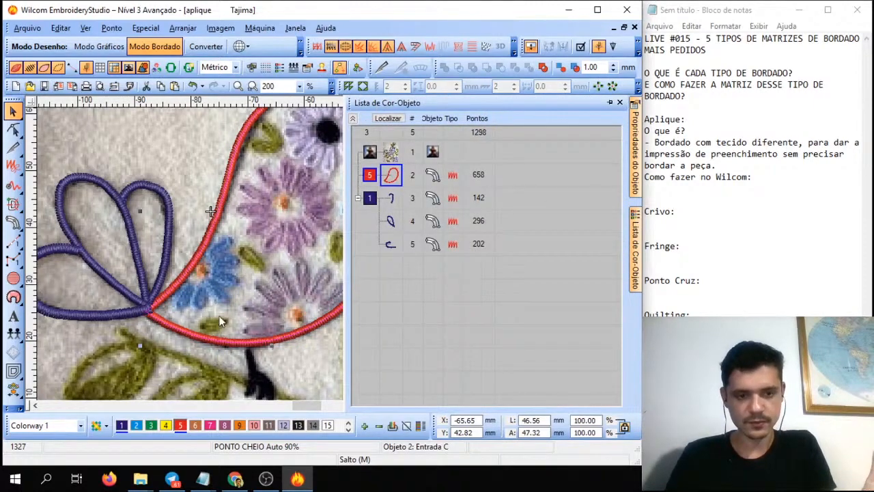
pyautogui.rightClick(264, 346)
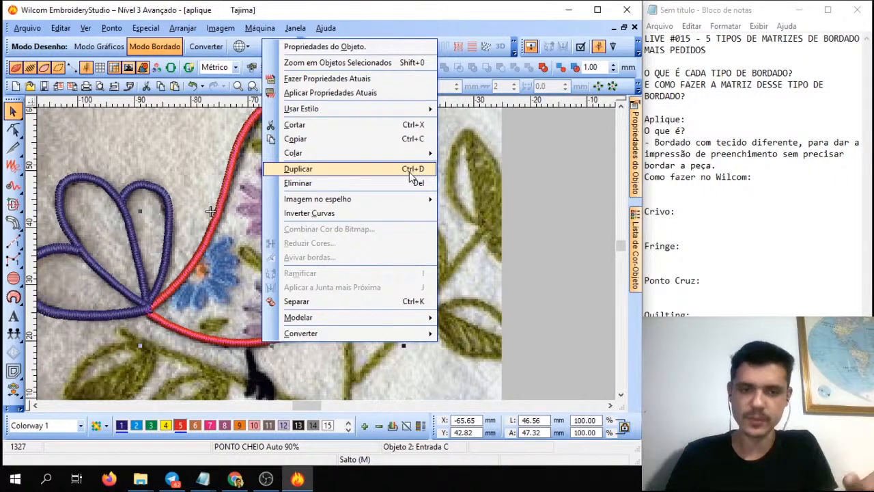
pyautogui.click(345, 171)
pyautogui.click(636, 248)
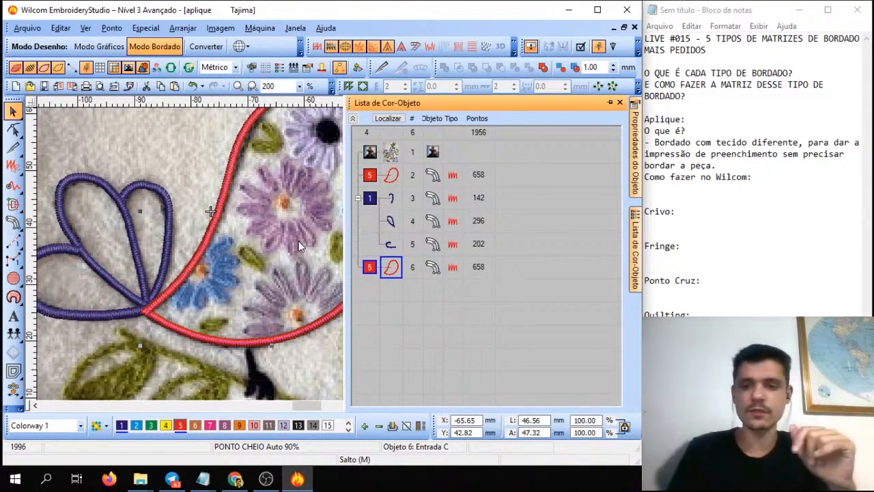
# Step: Look through the fill stitch types available for the duplicated body outline
pyautogui.click(636, 150)
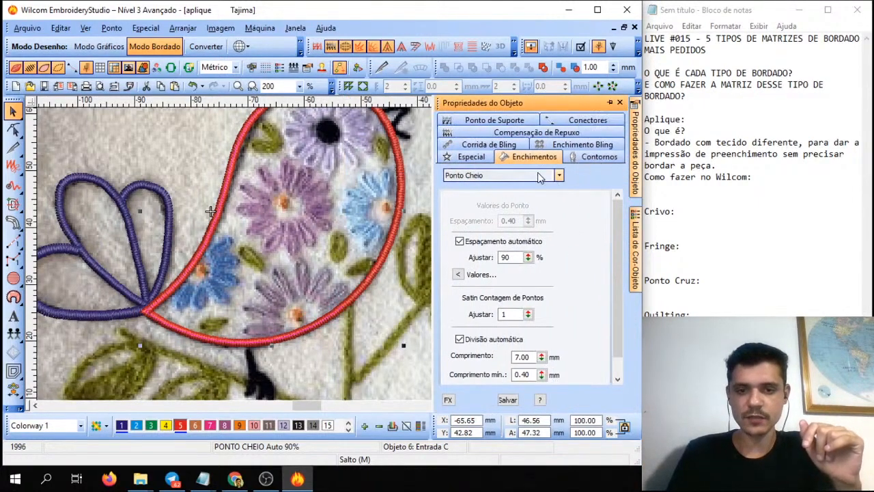
pyautogui.click(559, 176)
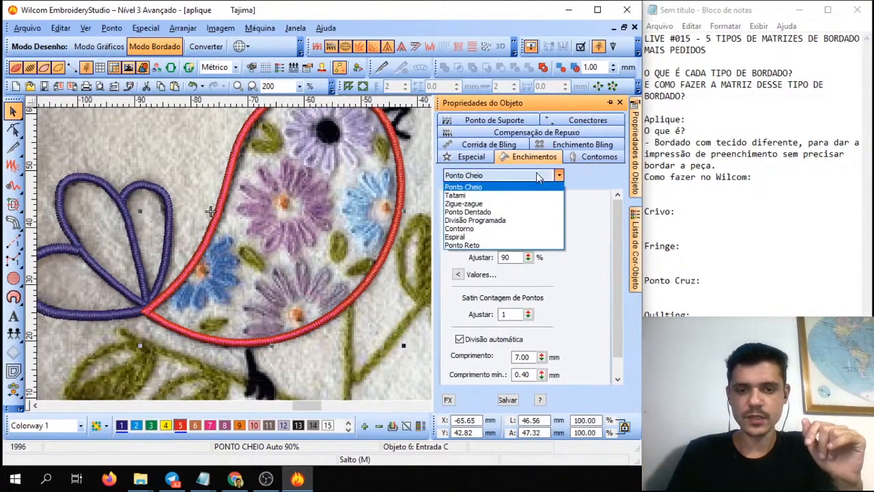
pyautogui.click(598, 184)
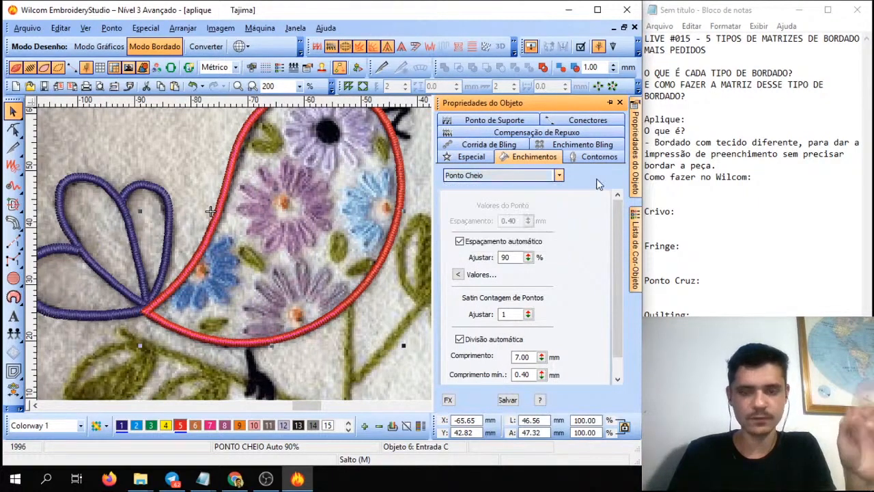
pyautogui.click(391, 332)
pyautogui.scroll(-1, 331, 217)
pyautogui.scroll(1, 341, 248)
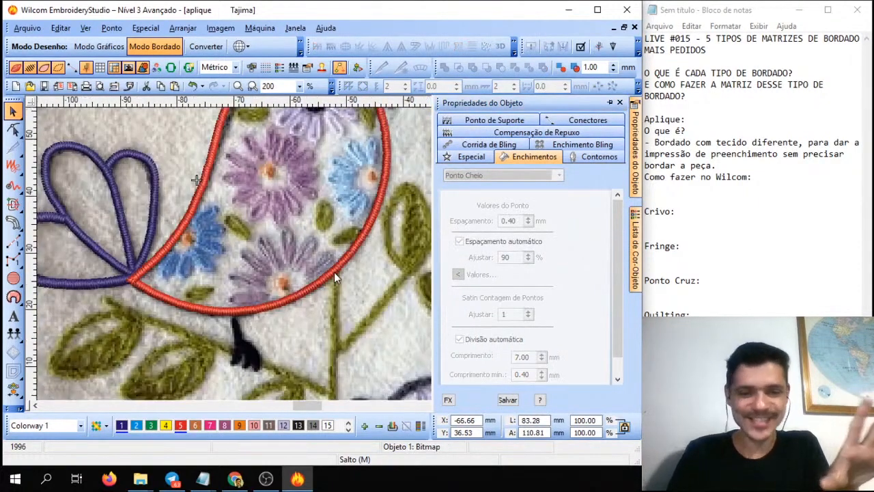
# Step: Convert the duplicated body outline to a running stitch (Ponto Corrido) and inspect it along the bird's edge
pyautogui.click(334, 273)
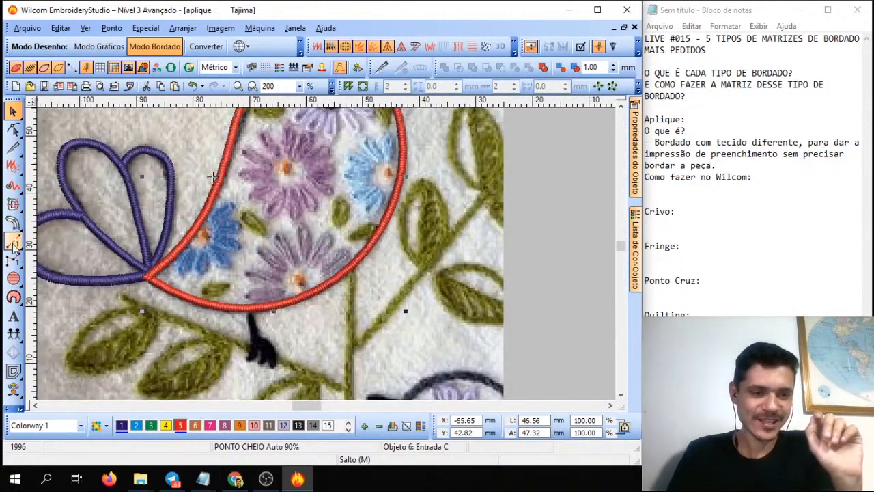
pyautogui.click(13, 240)
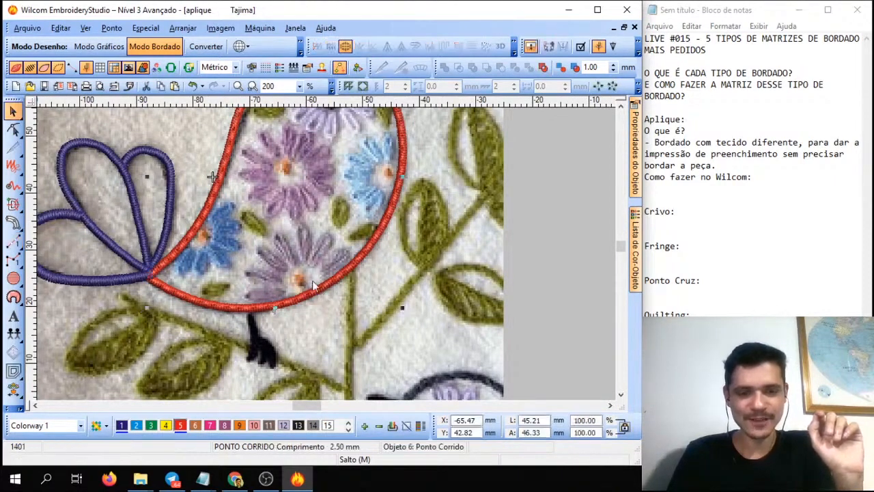
pyautogui.scroll(2, 314, 286)
pyautogui.scroll(-2, 327, 253)
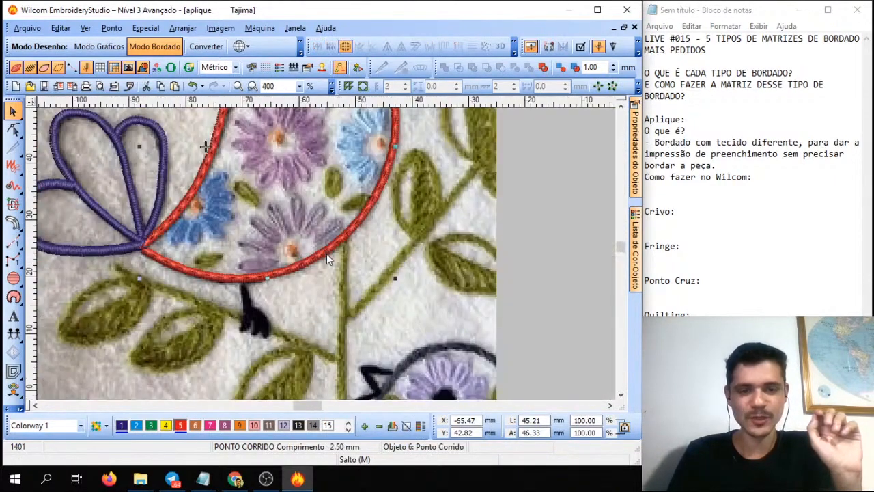
pyautogui.scroll(2, 326, 254)
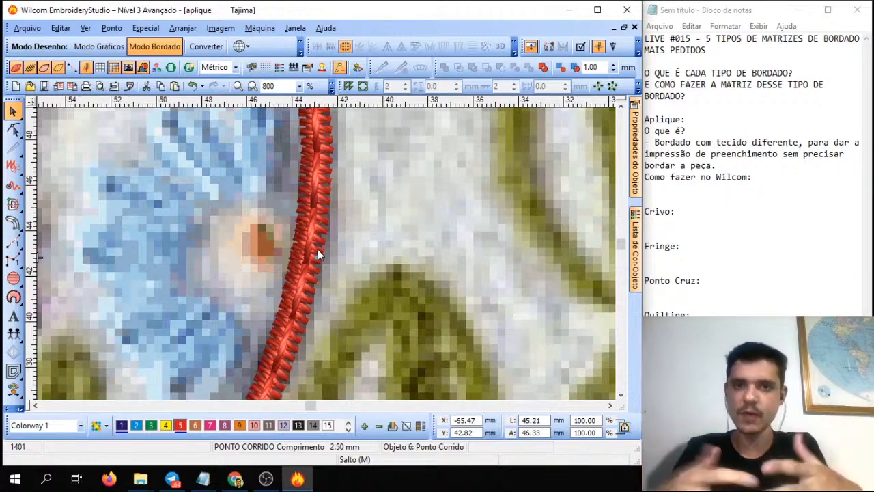
pyautogui.scroll(-3, 317, 250)
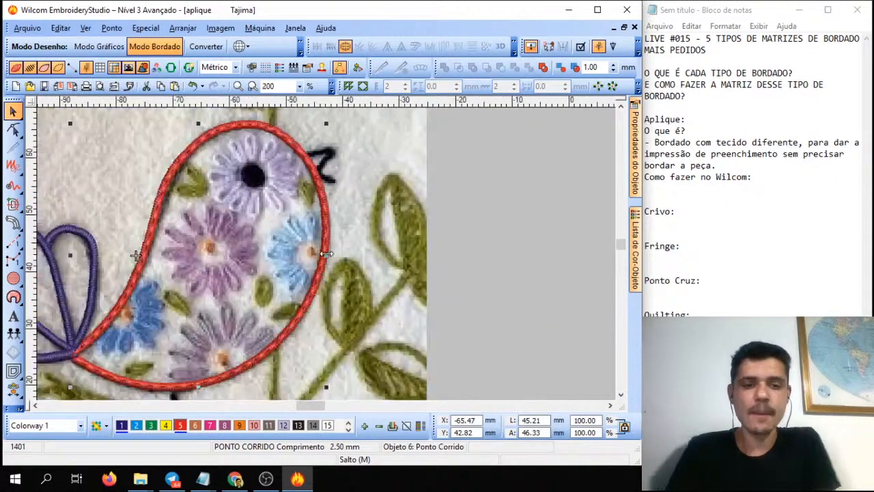
pyautogui.scroll(1, 326, 254)
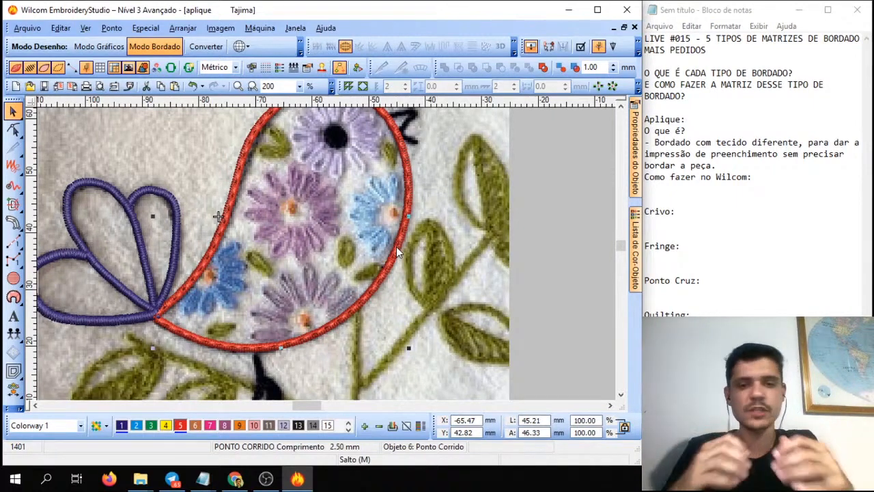
# Step: Move the running-stitch outline ahead of the red satin body outline in the sewing sequence
pyautogui.click(572, 236)
pyautogui.moveTo(637, 245)
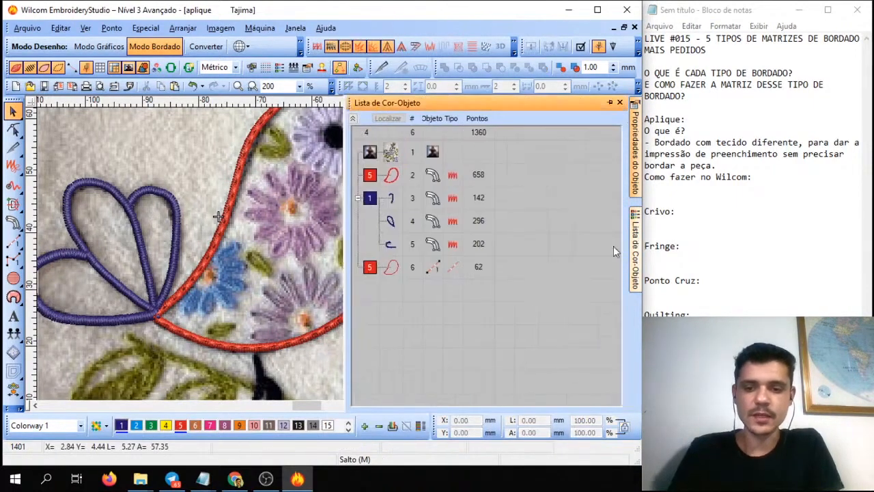
pyautogui.click(391, 267)
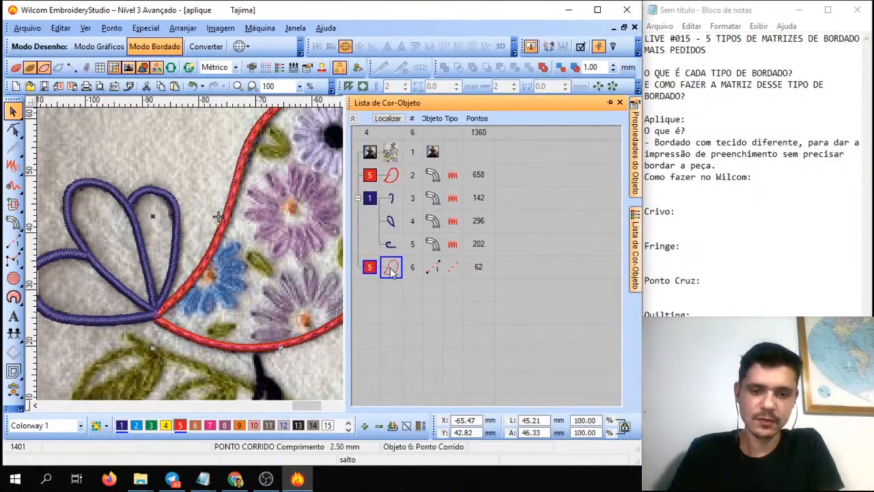
pyautogui.moveTo(393, 271); pyautogui.dragTo(396, 172)
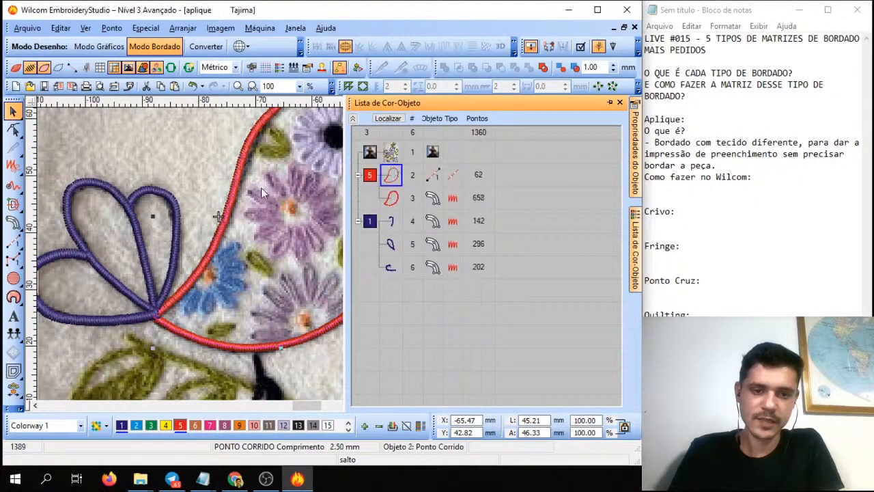
pyautogui.click(148, 355)
pyautogui.scroll(-2, 326, 253)
pyautogui.scroll(1, 327, 253)
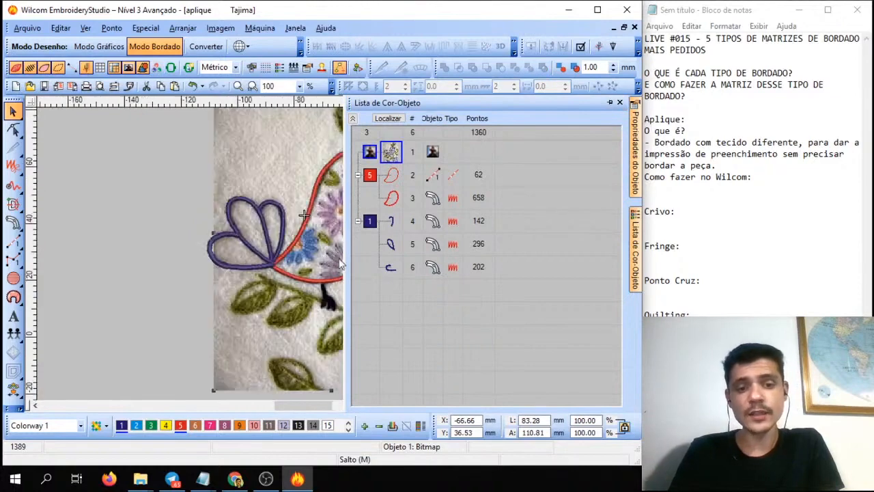
pyautogui.moveTo(328, 407); pyautogui.dragTo(339, 410)
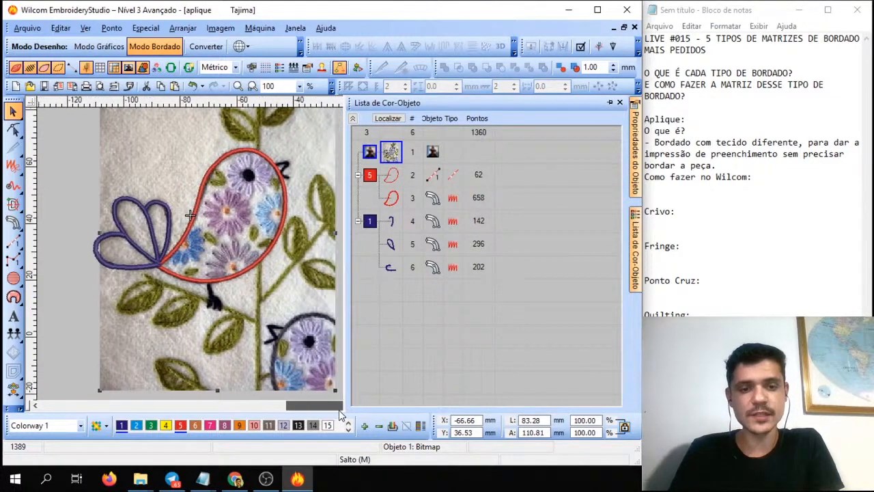
# Step: Examine how the running-stitch outline lies beneath the red satin border of the bird's body
pyautogui.click(390, 175)
pyautogui.scroll(3, 326, 253)
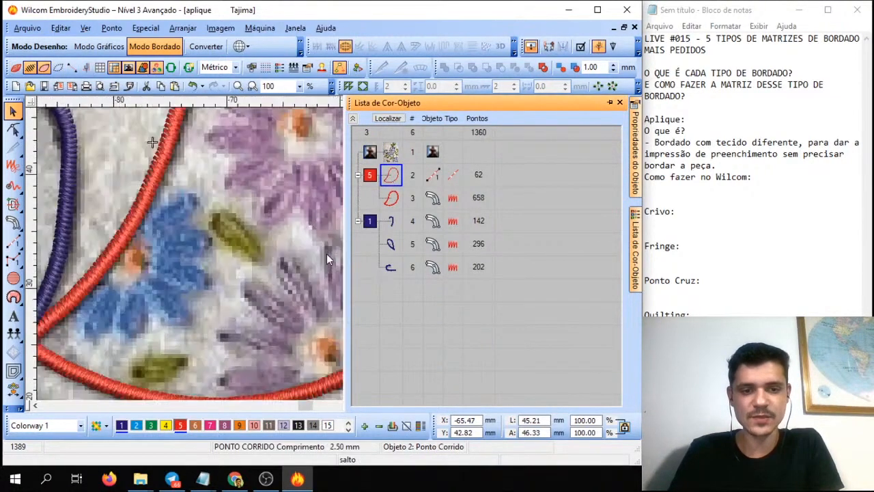
pyautogui.scroll(-2, 326, 253)
pyautogui.moveTo(312, 406); pyautogui.dragTo(318, 408)
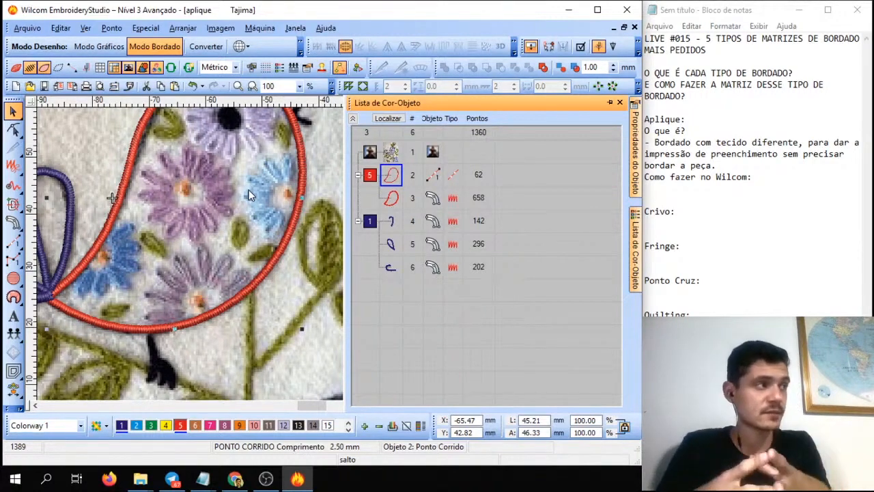
pyautogui.scroll(-1, 249, 195)
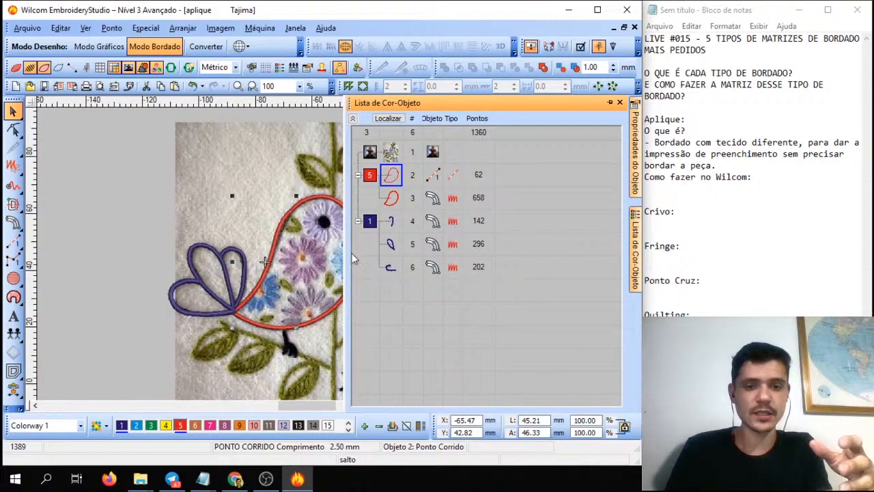
pyautogui.click(222, 233)
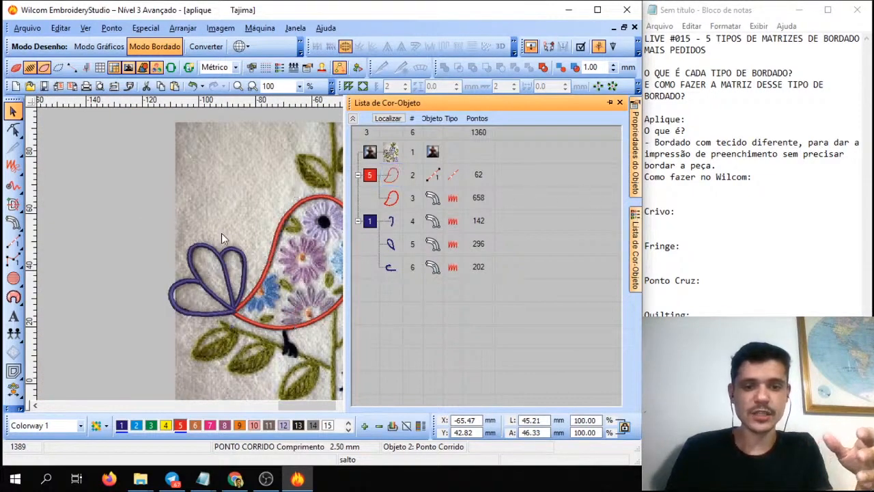
pyautogui.scroll(1, 297, 296)
pyautogui.moveTo(307, 407); pyautogui.dragTo(313, 409)
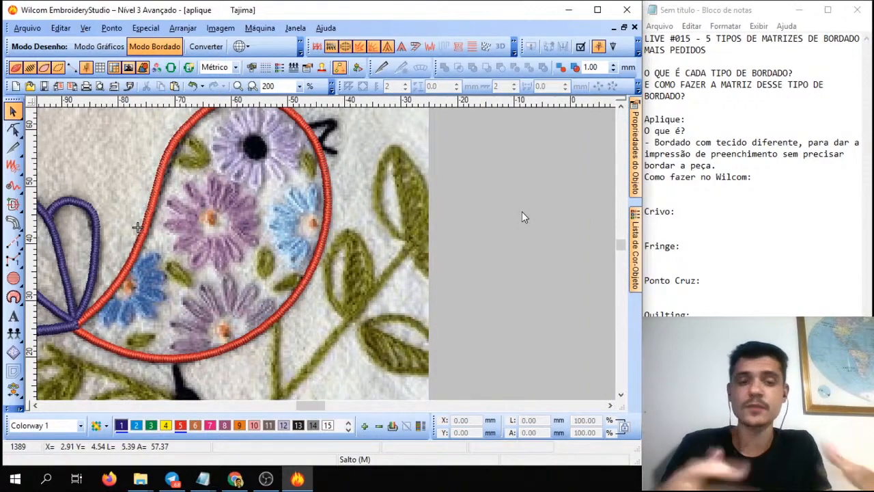
pyautogui.hotkey('shift', 'z')
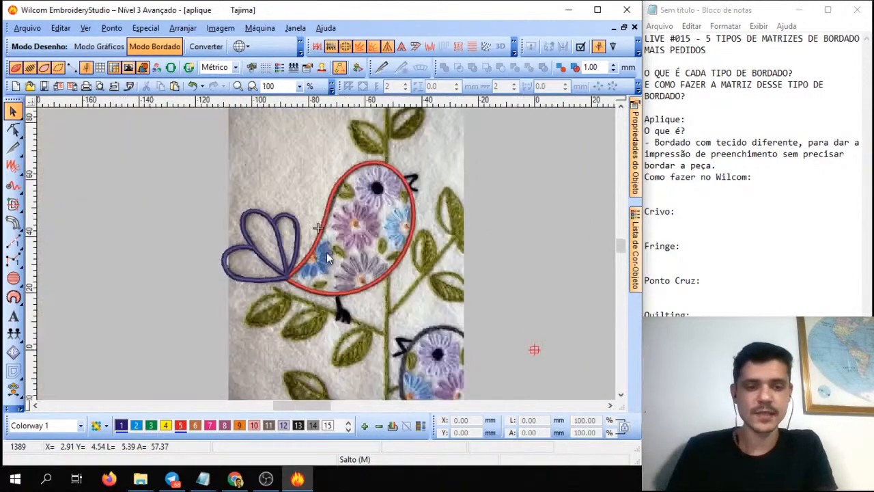
# Step: Select the satin outlines of the bird's body and tail and open their fill properties
pyautogui.moveTo(199, 141); pyautogui.dragTo(460, 316)
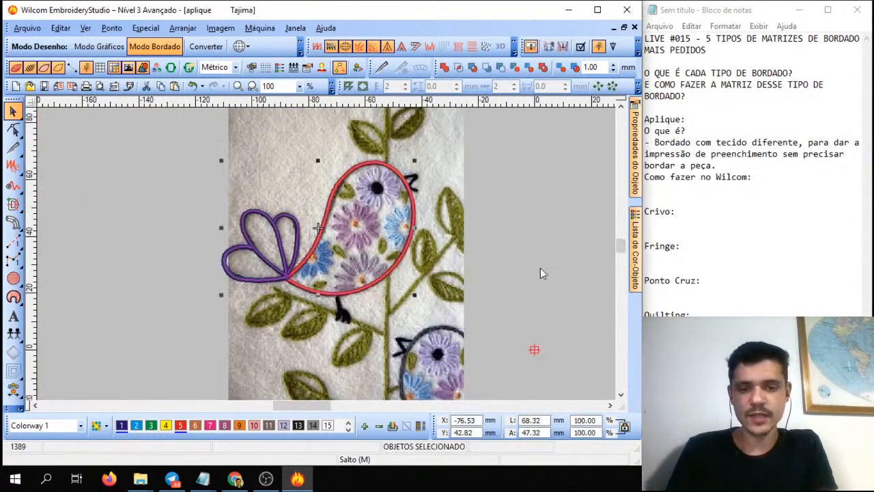
pyautogui.click(633, 188)
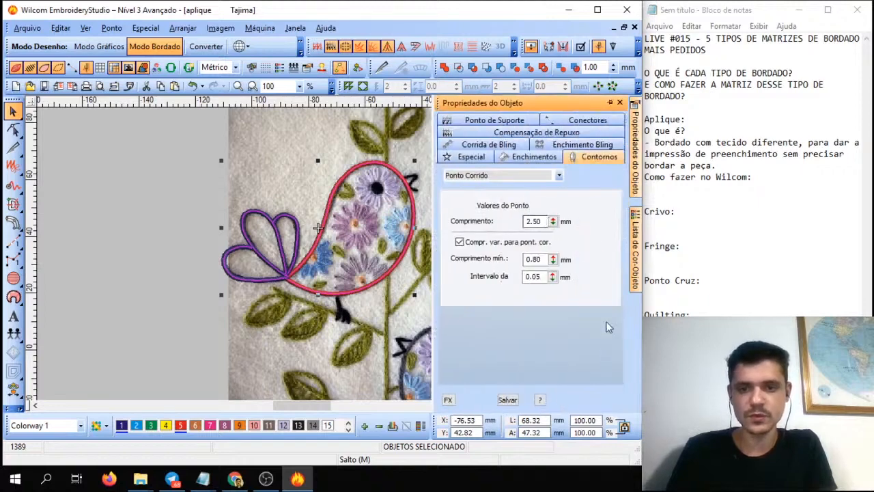
pyautogui.click(635, 263)
pyautogui.moveTo(395, 197); pyautogui.dragTo(397, 268)
pyautogui.click(635, 169)
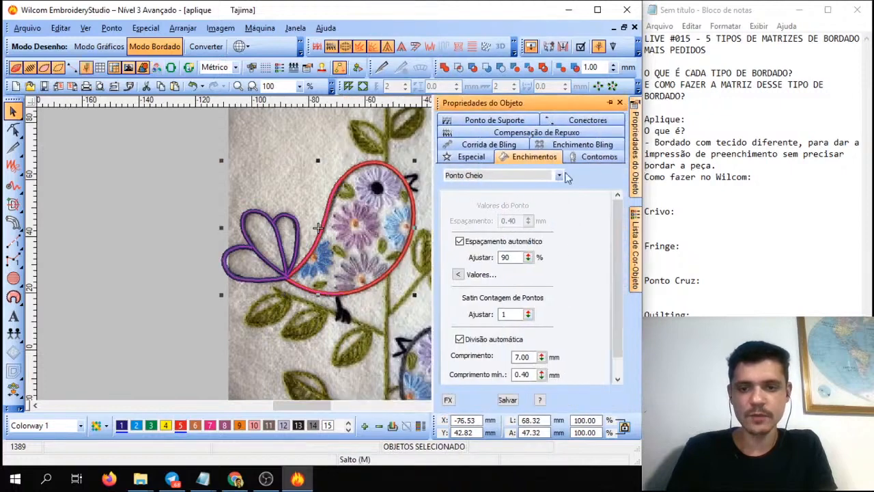